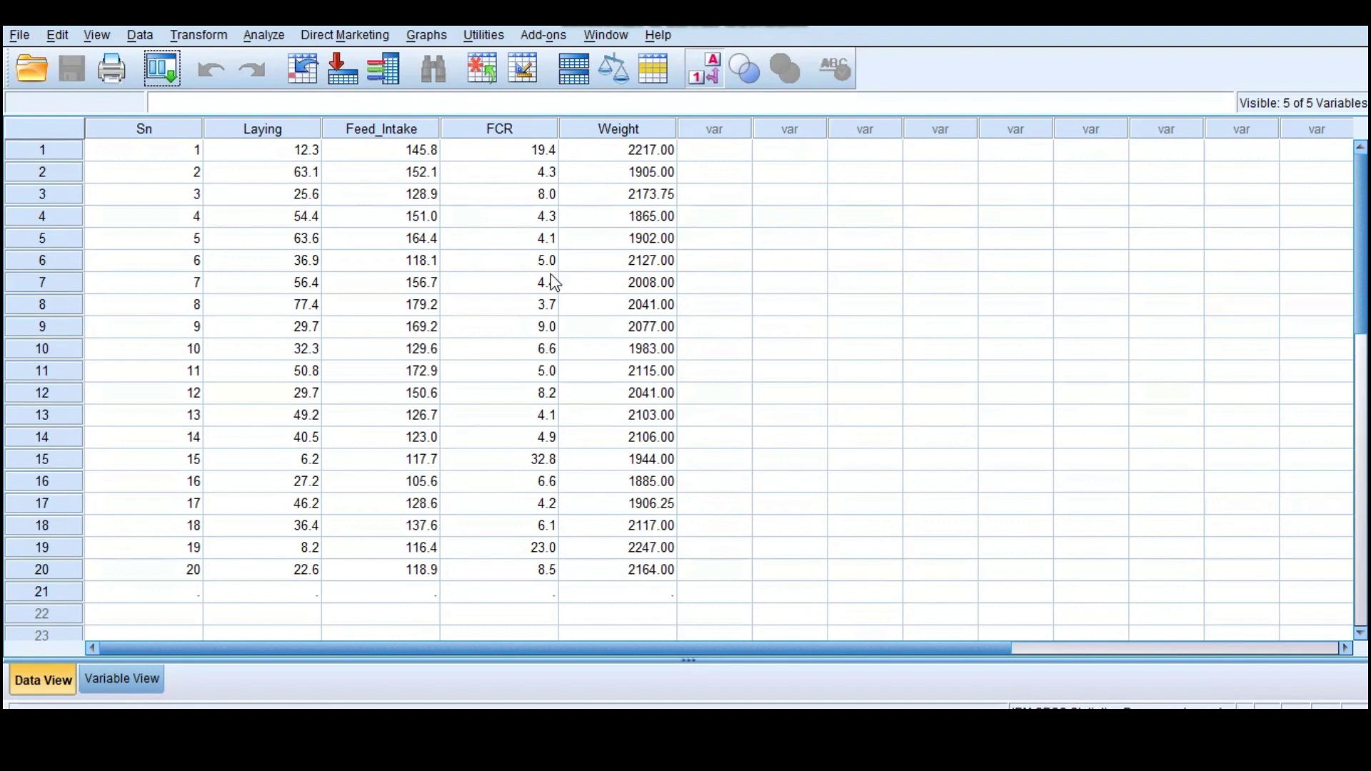
Add Laying Percentage, Feed Intake, FCR and Weight per Bird to a Bivariate Correlations setup.
left_click(260, 39)
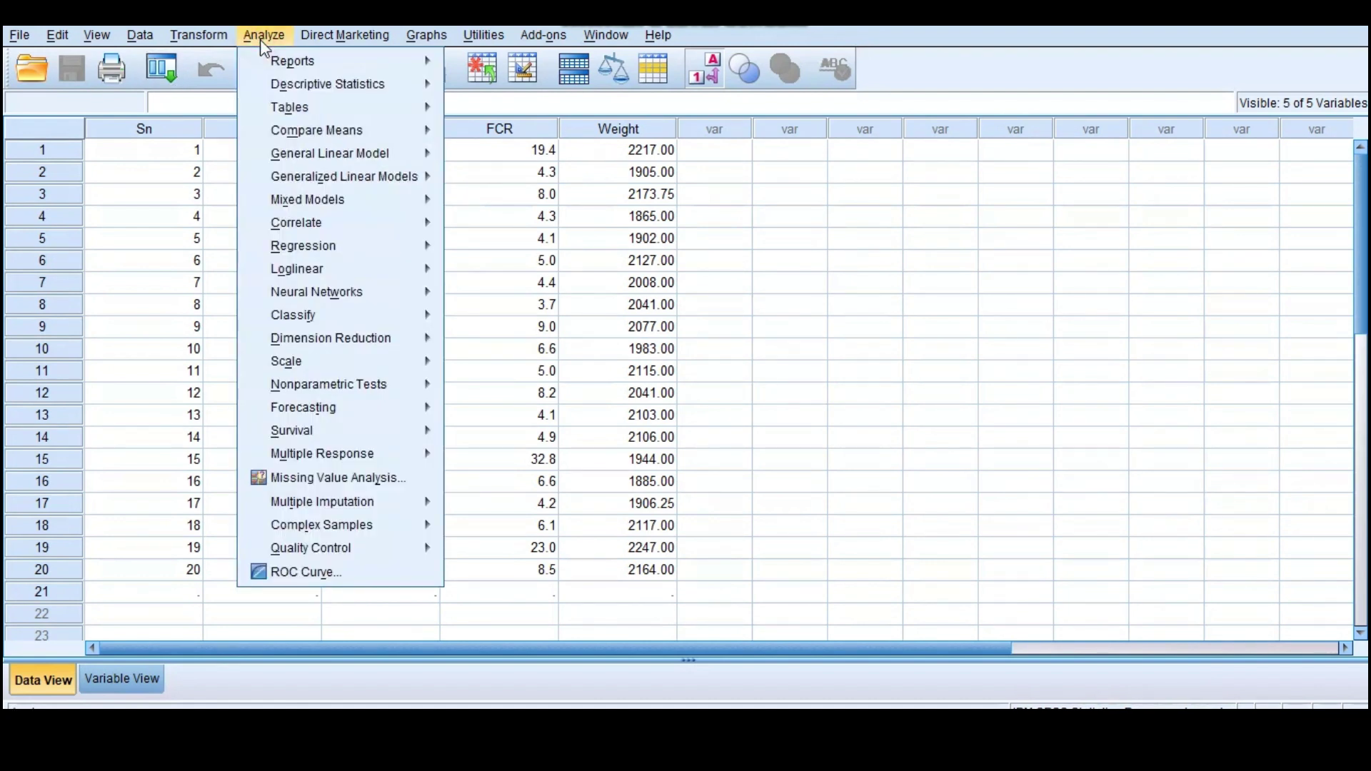
mouse_move(303, 245)
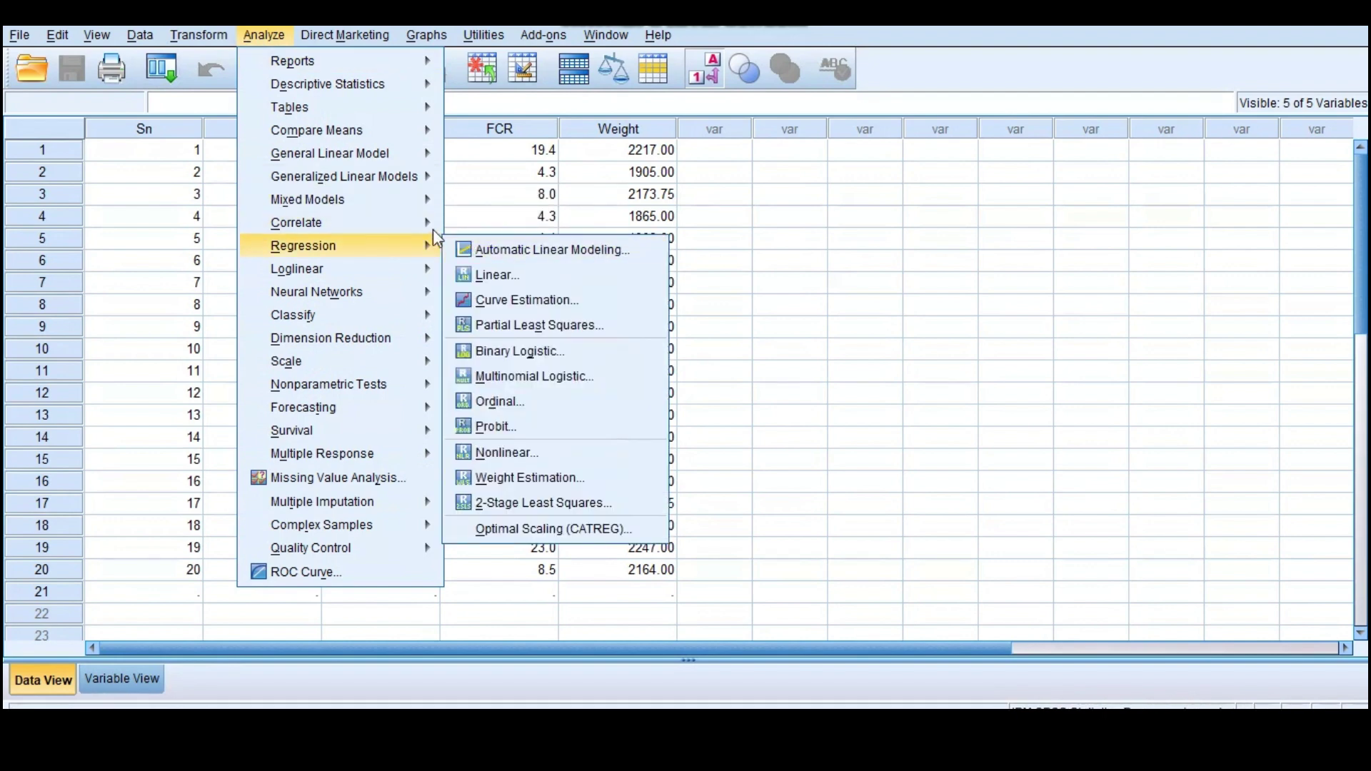
left_click(513, 233)
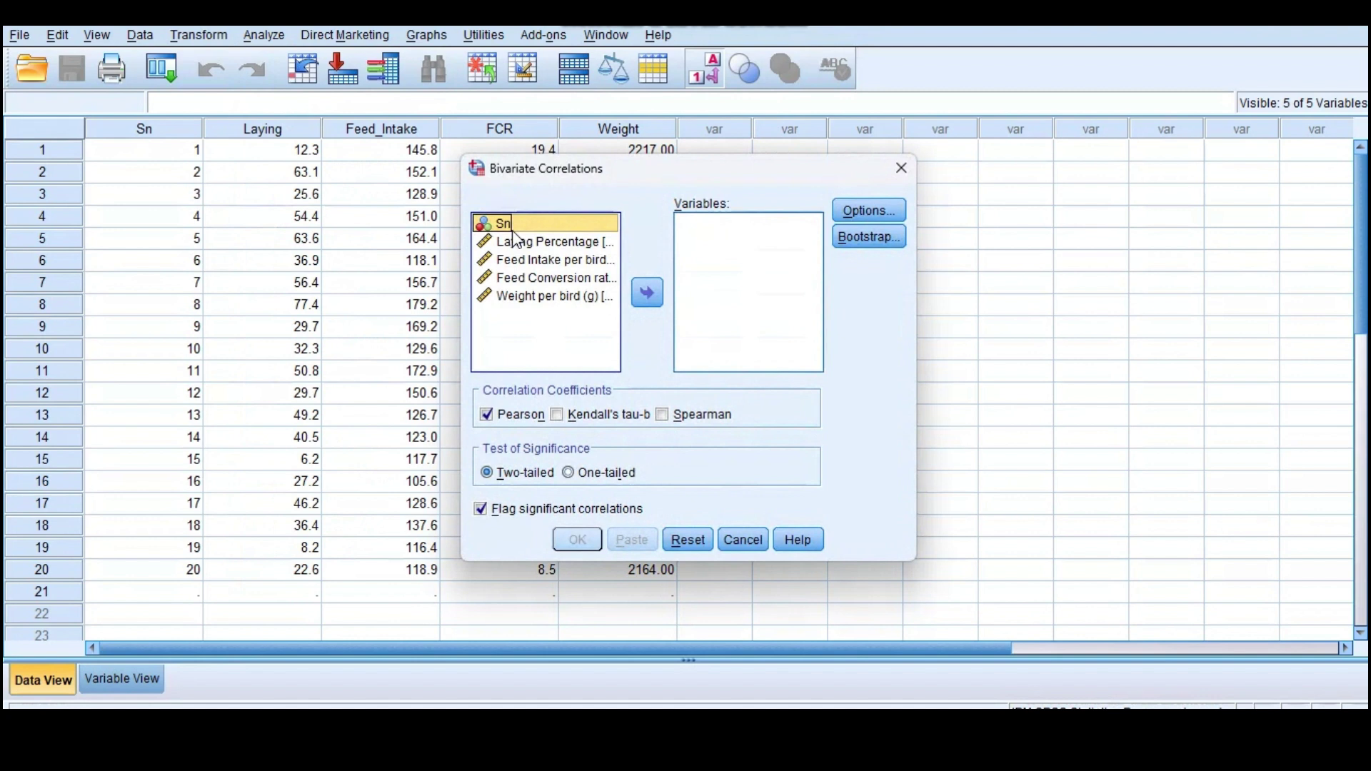
left_click(516, 244)
left_click_drag(518, 255, 525, 303)
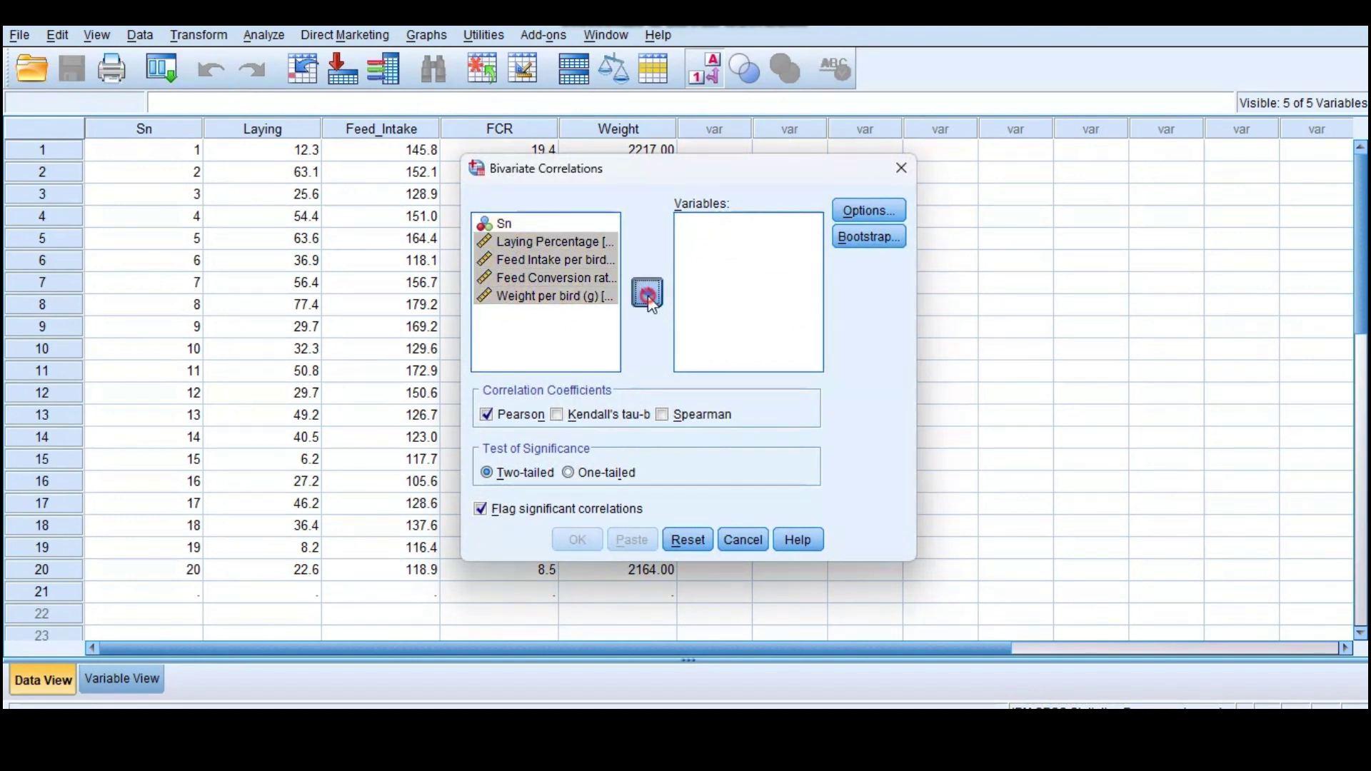
left_click(647, 292)
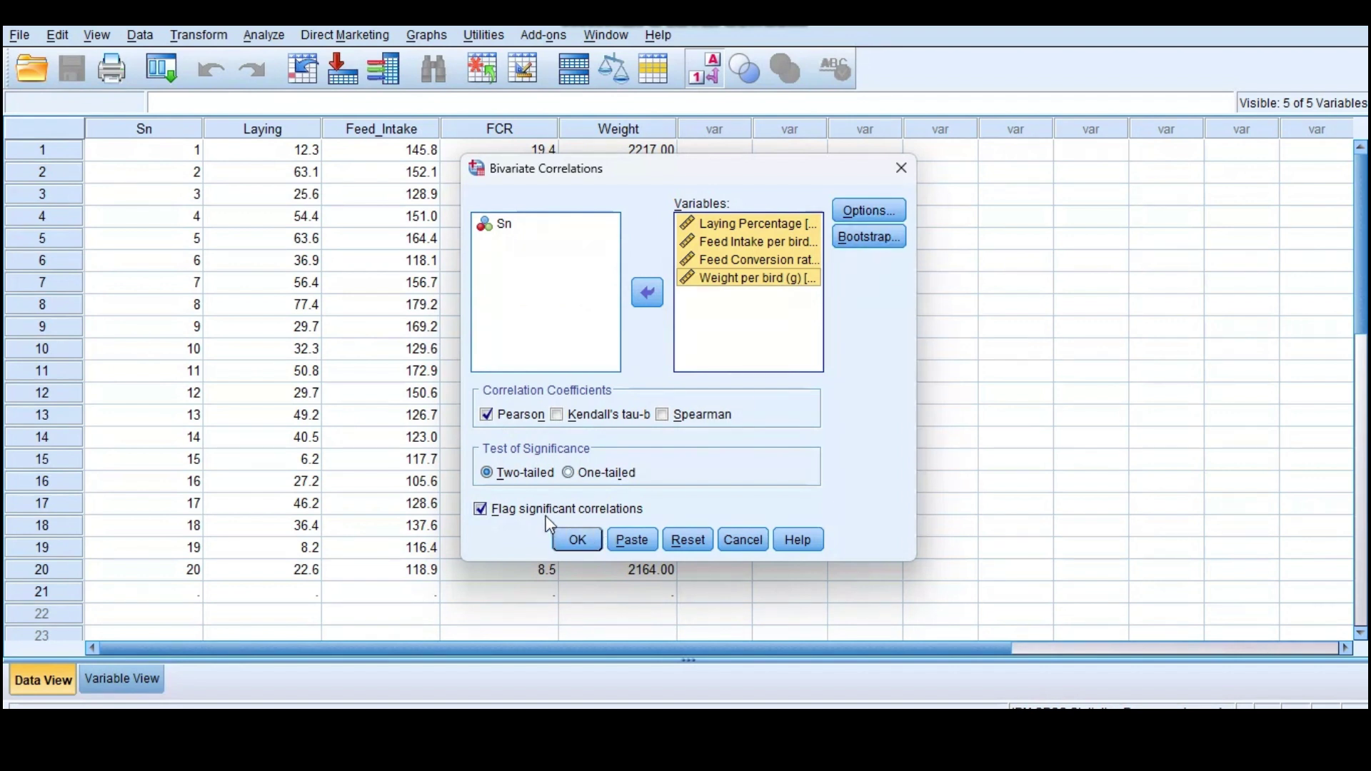
Run the Pearson correlation to output the matrix, showing laying's .631, −.765 and −.454 correlations.
left_click(577, 541)
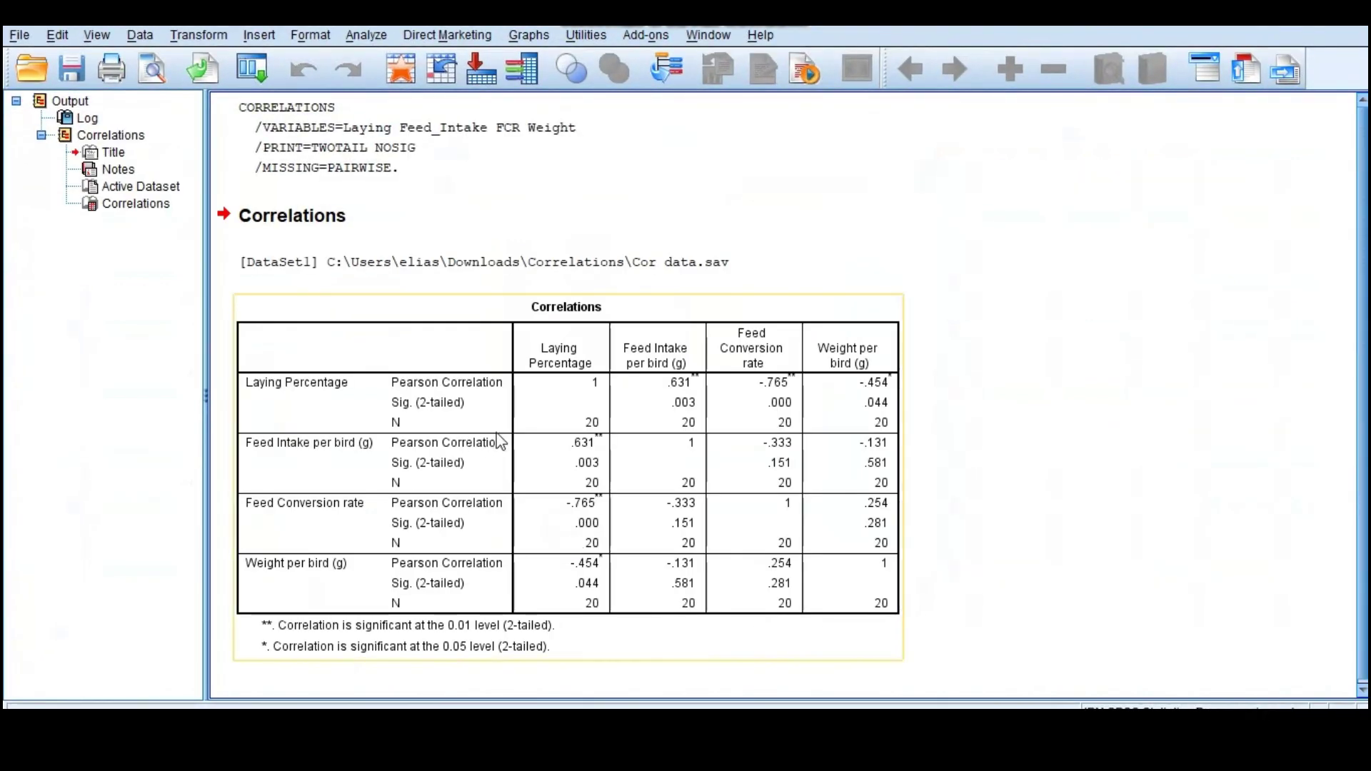